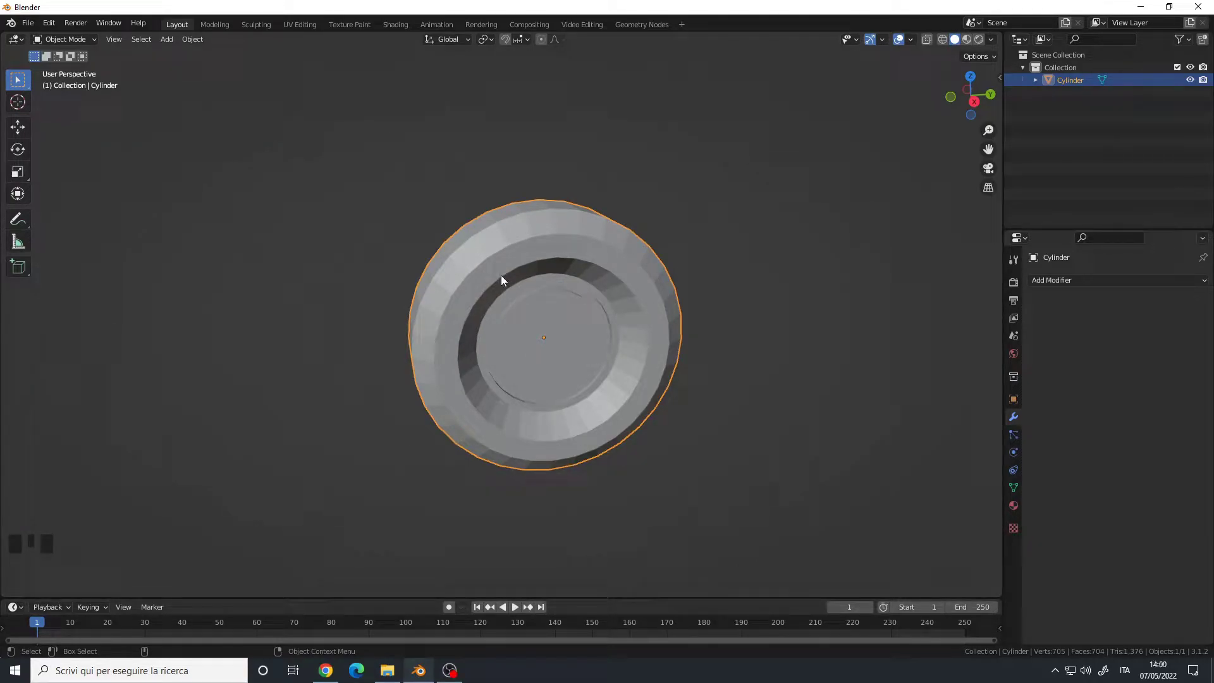
- From a tilted view of the tire, try selecting several edges on the upper ring
alt+drag(502, 280, 515, 314)
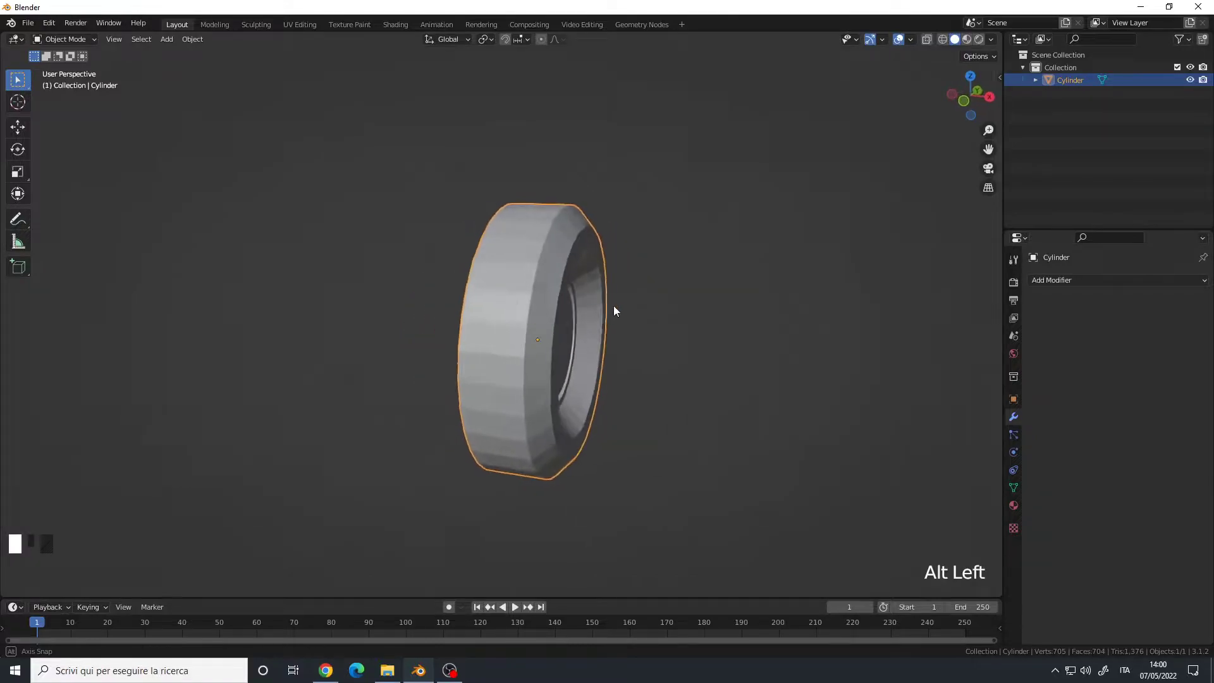
alt+drag(514, 314, 568, 189)
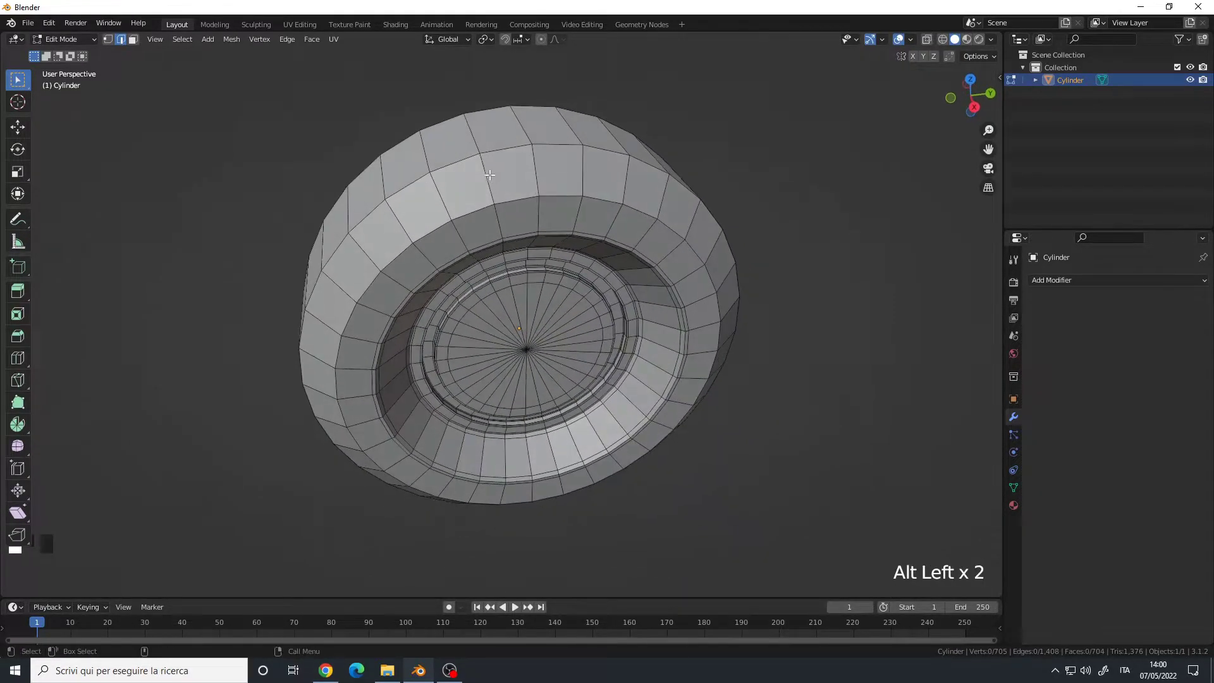
click(487, 178)
click(536, 171)
click(586, 173)
click(617, 179)
click(565, 171)
click(486, 181)
click(439, 197)
- From a more frontal view, select one vertical edge on the outer band
alt+drag(655, 272, 408, 304)
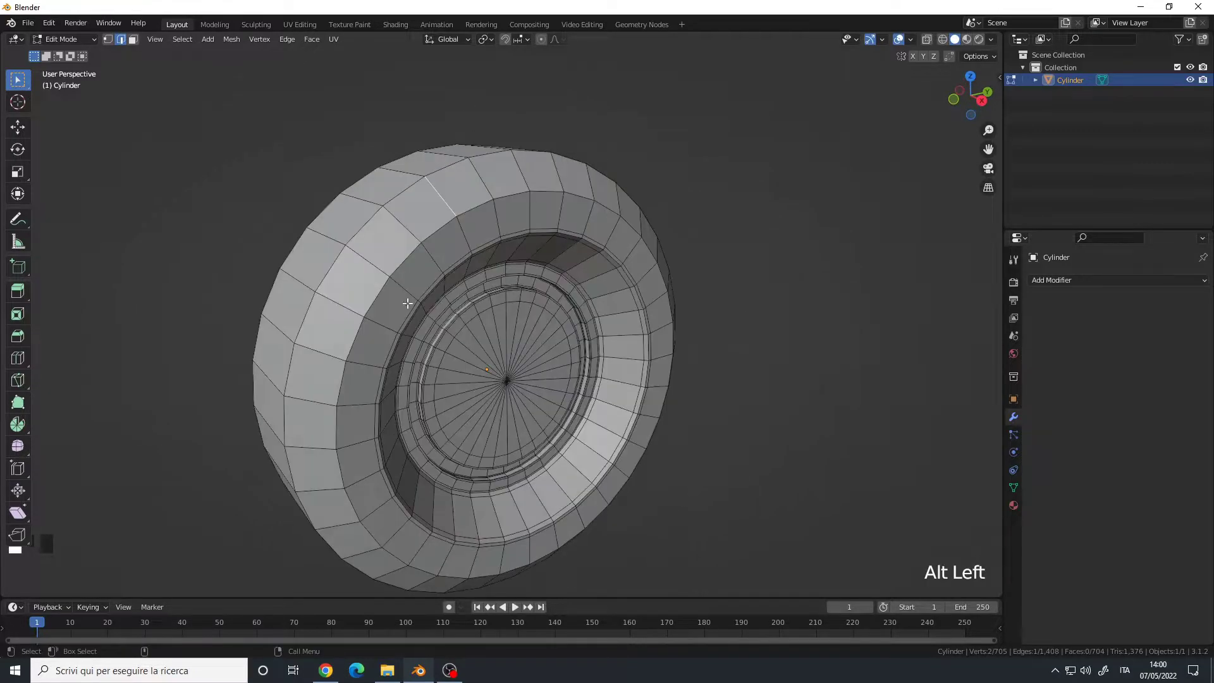
alt+drag(559, 377, 493, 276)
alt+middle_drag(494, 275, 497, 261)
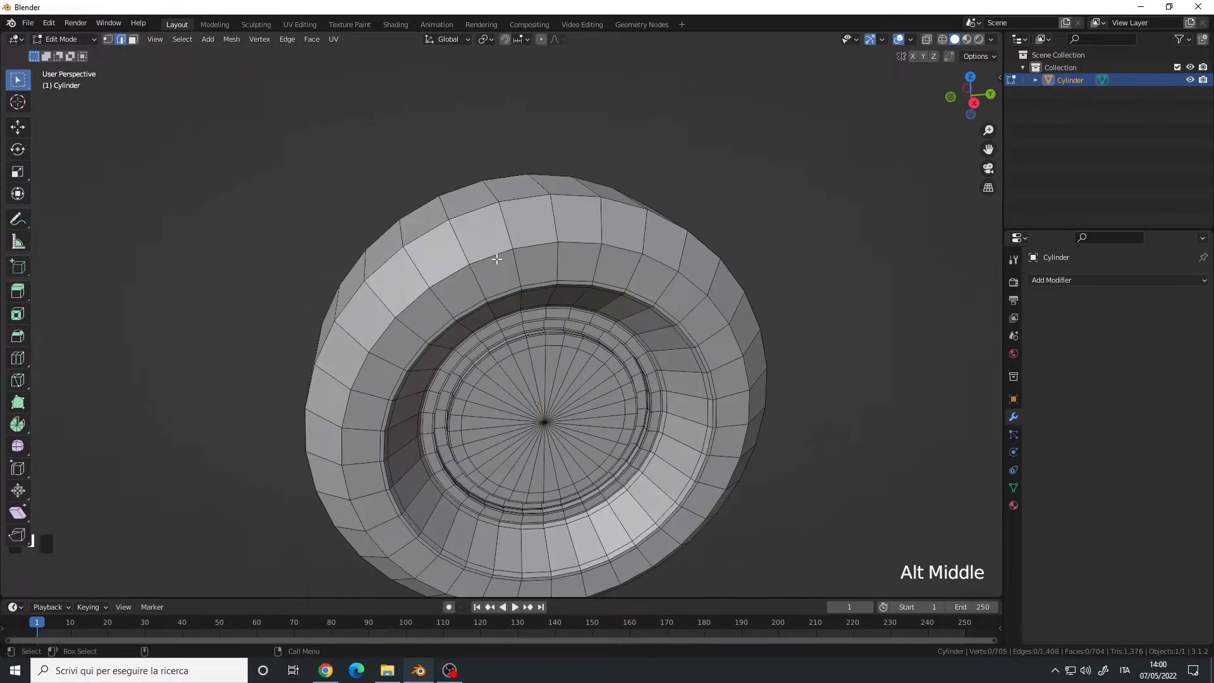
click(505, 224)
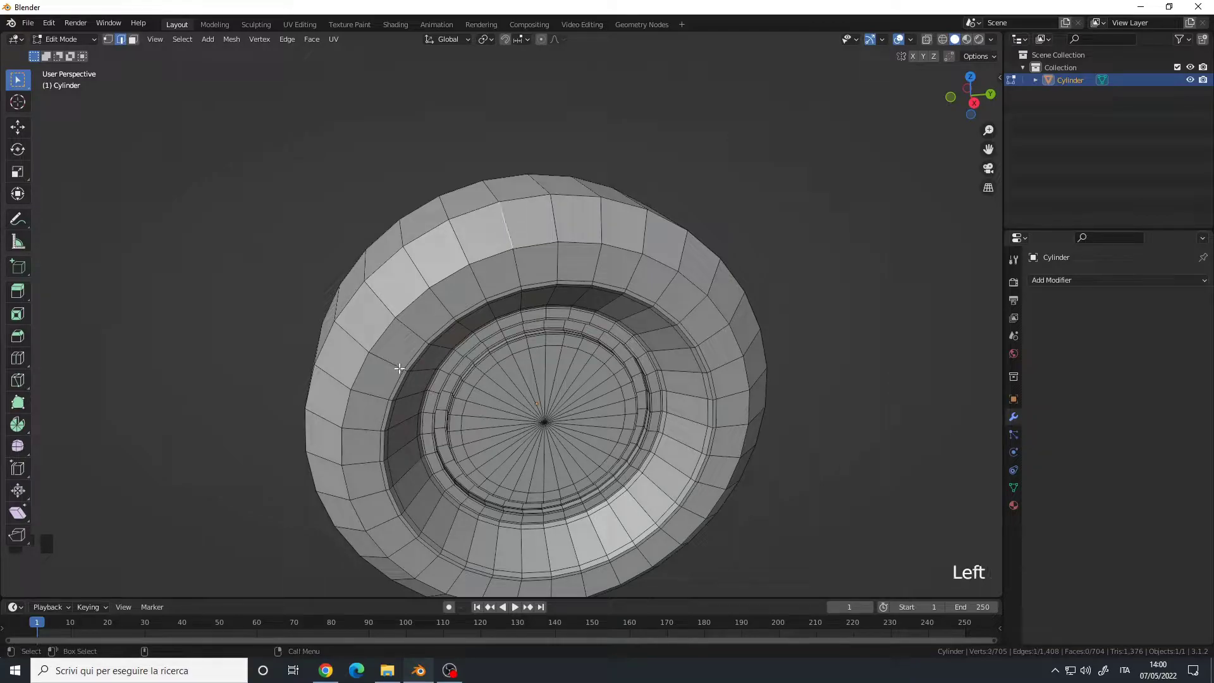
click(187, 45)
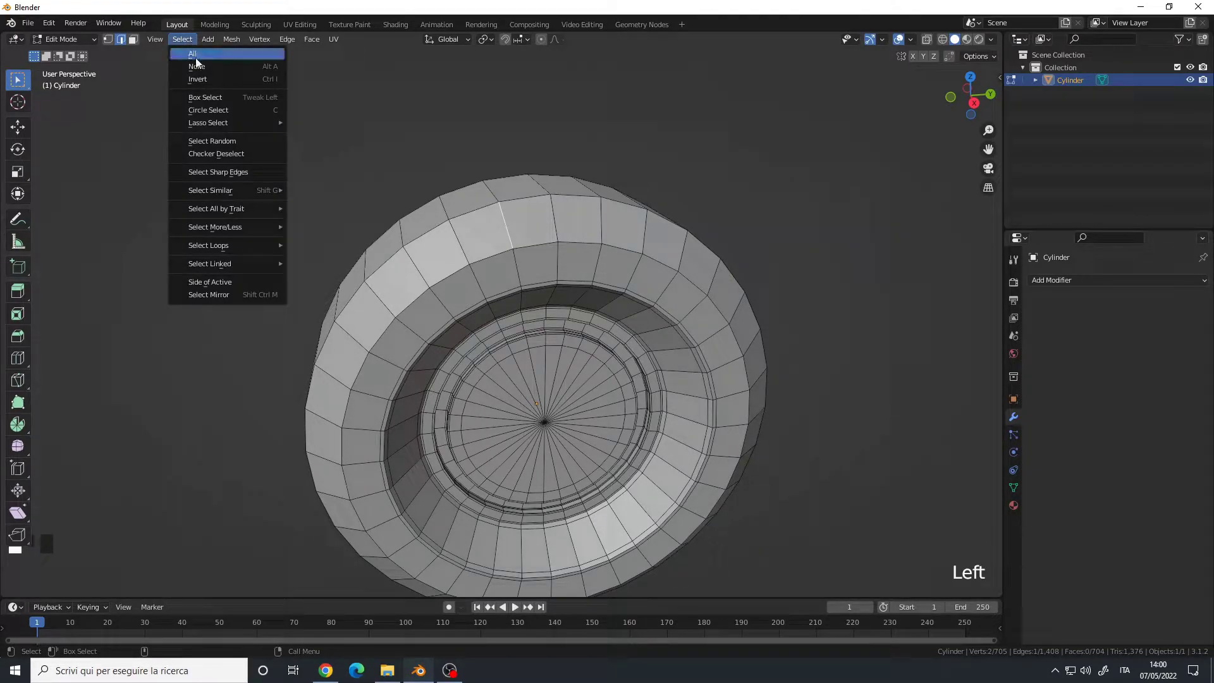
mouse_move(223, 245)
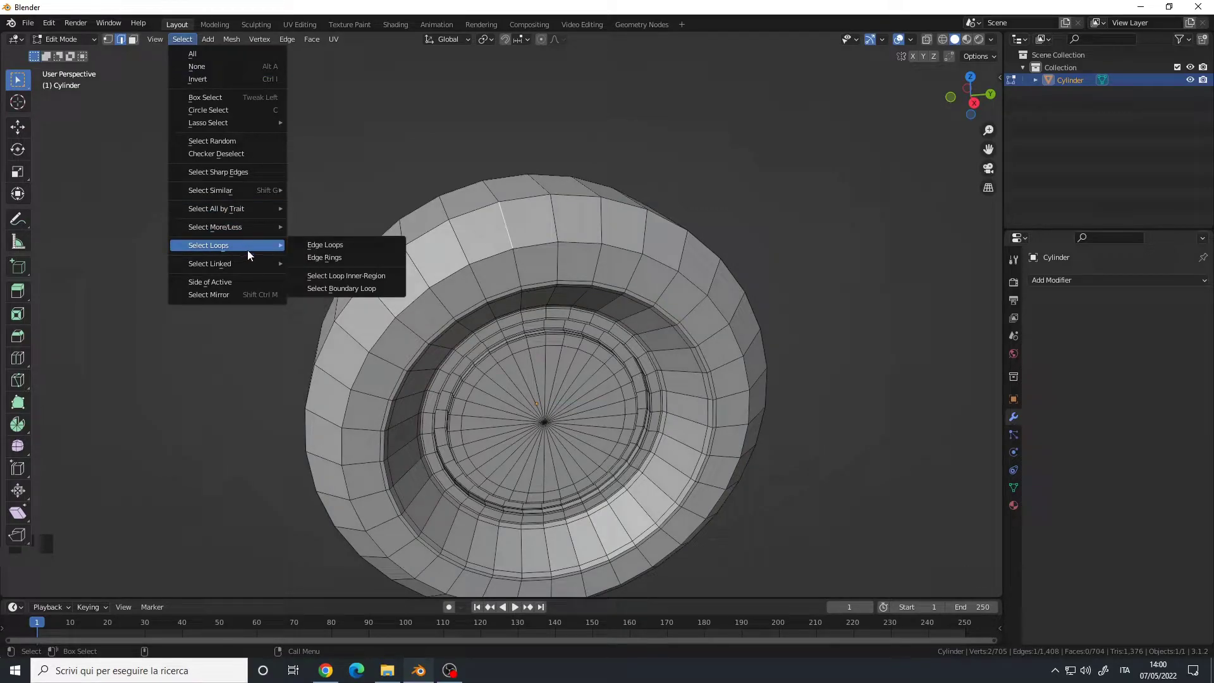
click(327, 258)
mouse_move(528, 379)
alt+mouse_down()
mouse_move(504, 305)
mouse_move(456, 283)
alt+mouse_up()
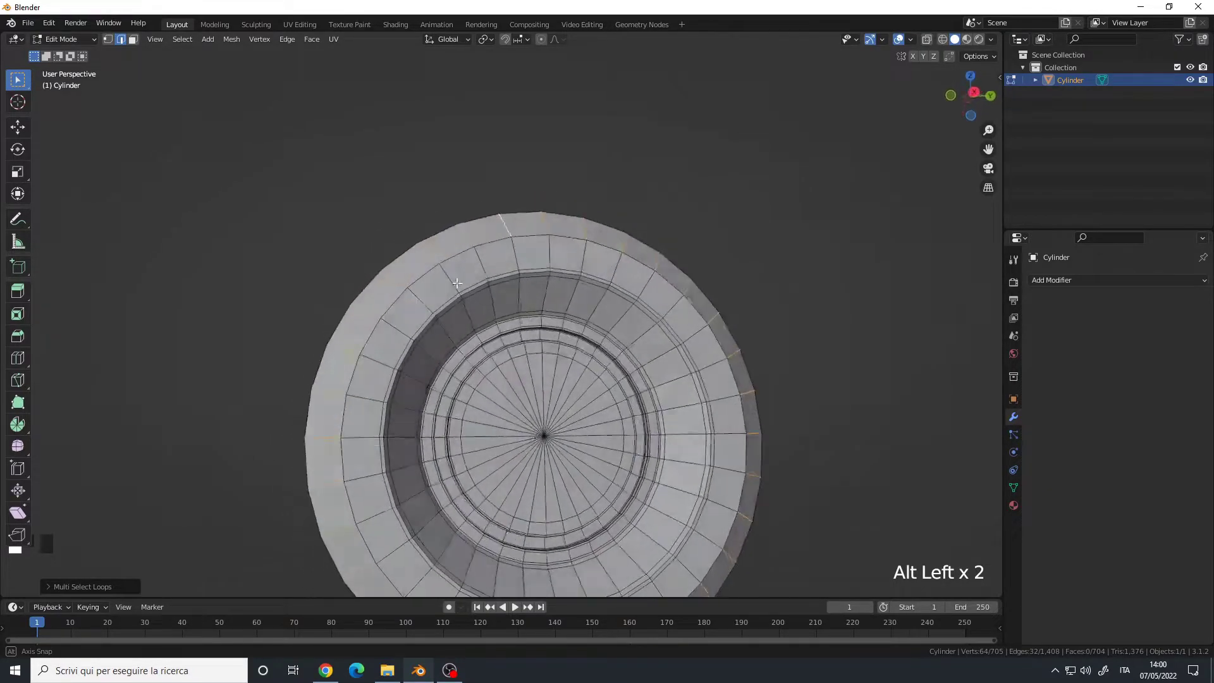
alt+middle_drag(456, 283, 373, 476)
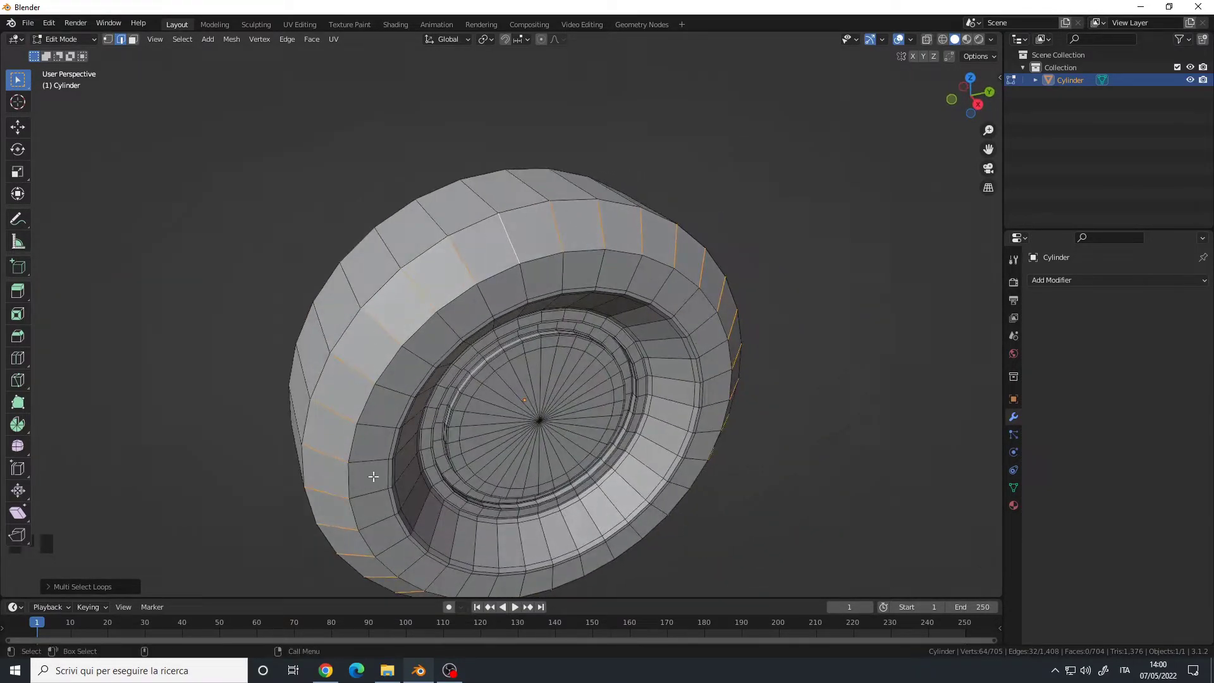
alt+middle_drag(87, 591, 502, 233)
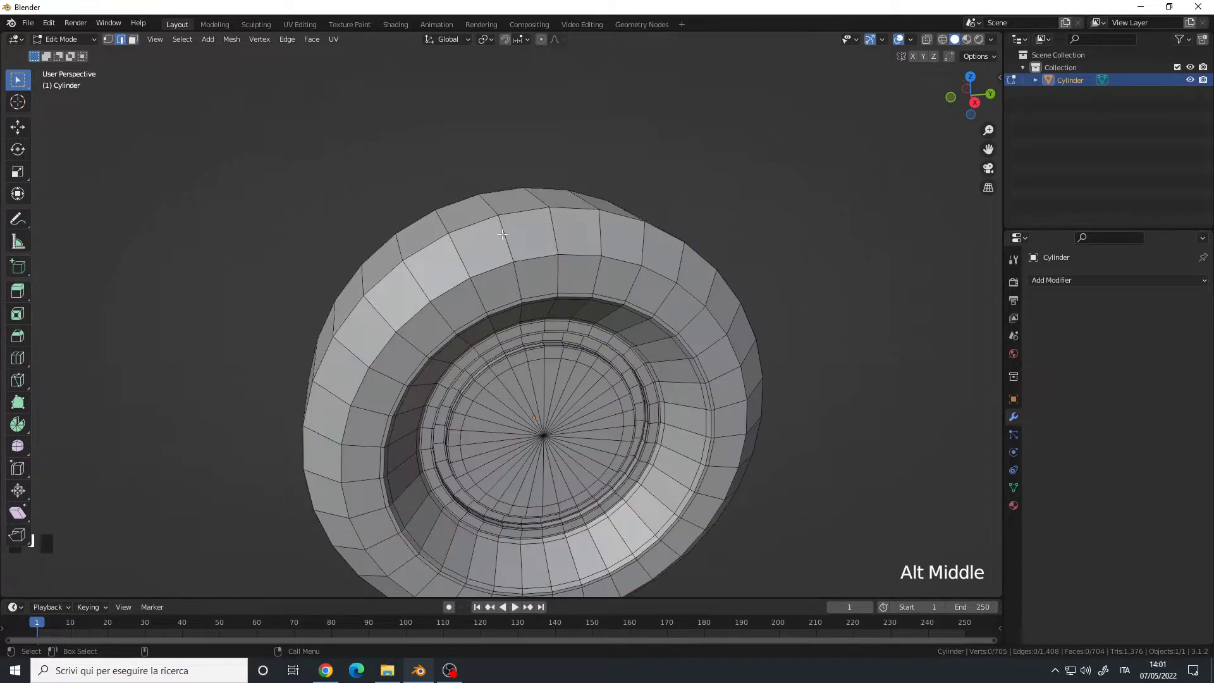
- Ctrl+Alt-select the vertical edge ring around the outer band
key(ctrl)
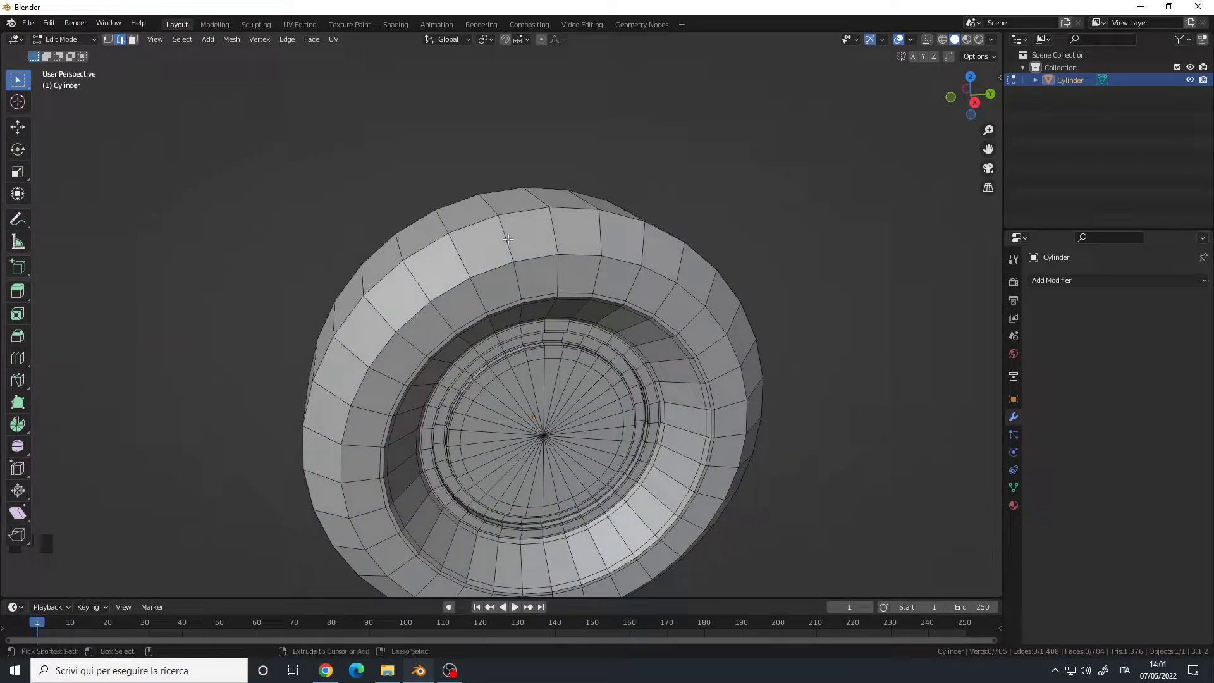
key(alt)
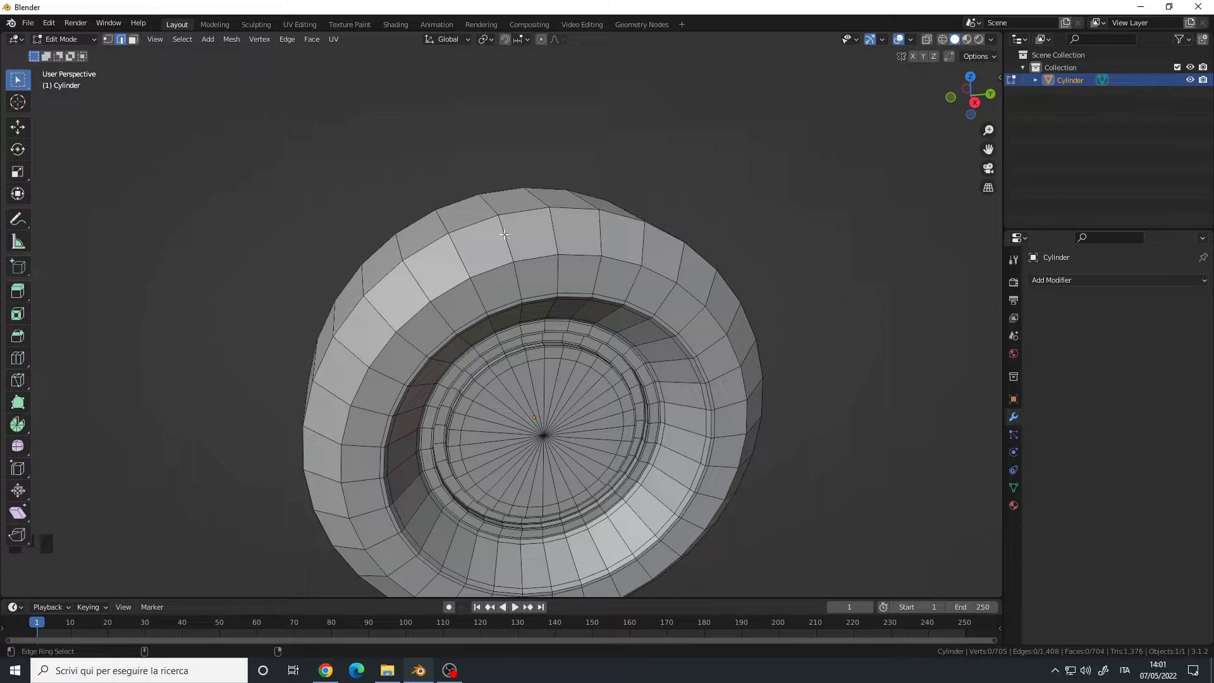
ctrl+alt+click(503, 234)
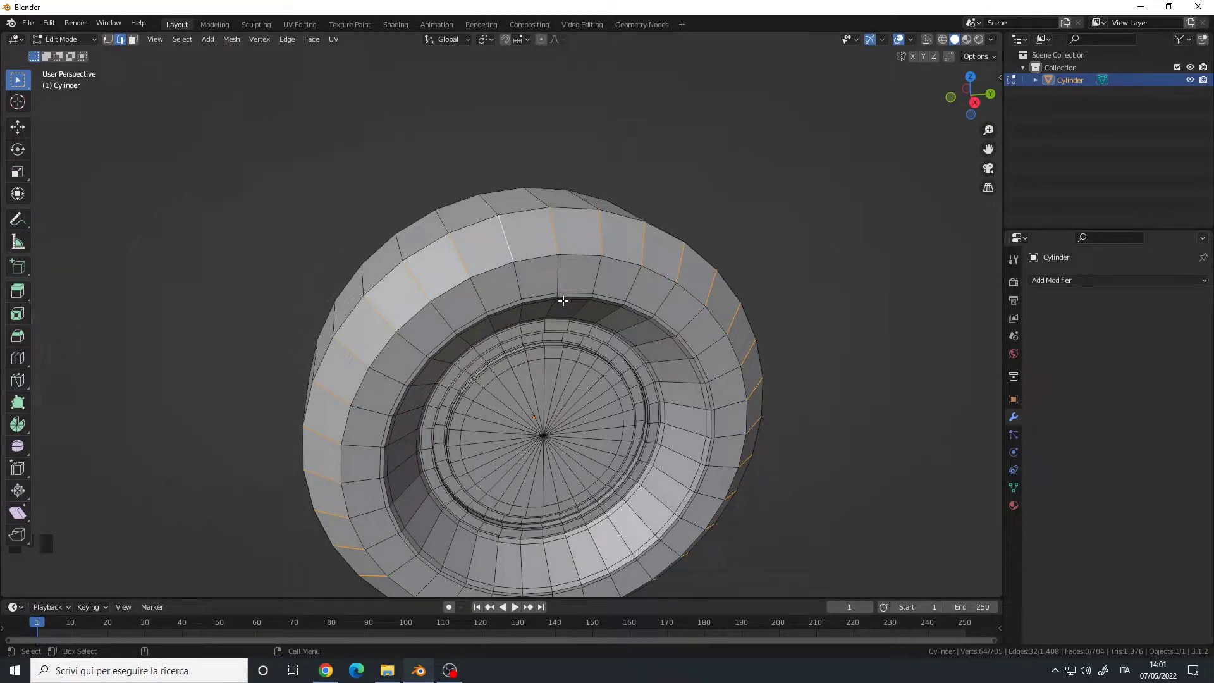
- Add the inner band's edge ring and a third edge ring, then inspect the selection
key(ctrl+alt)
ctrl+alt+shift+click(516, 277)
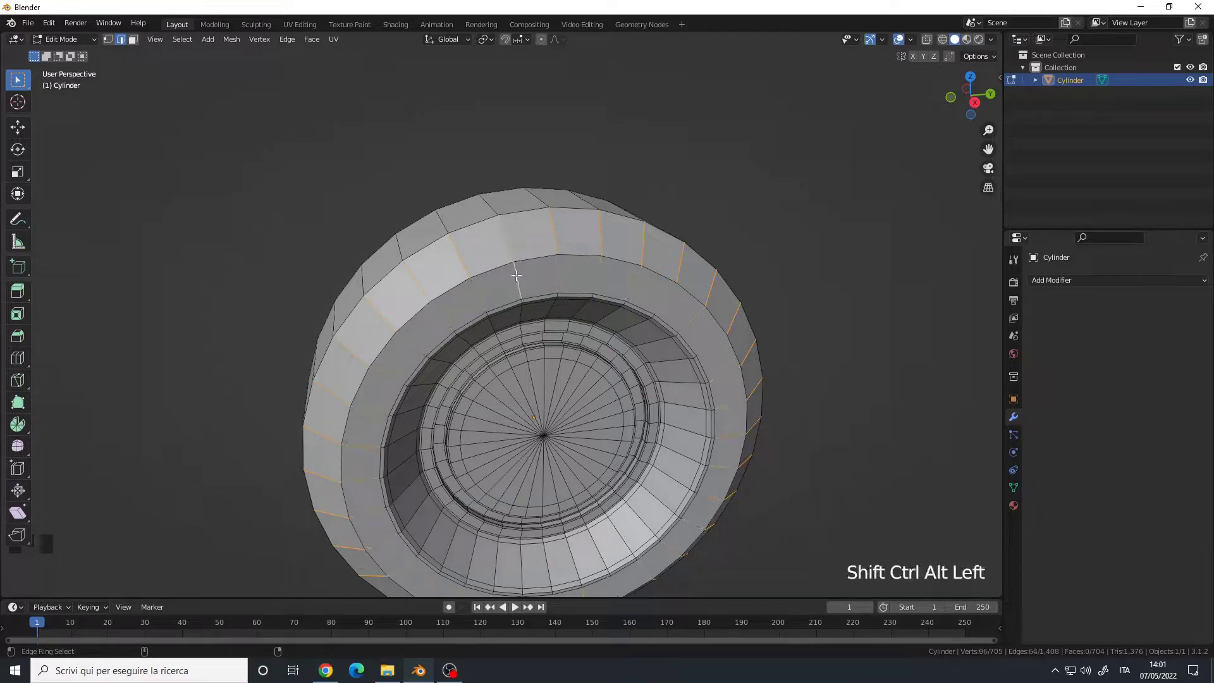
ctrl+alt+shift+click(494, 205)
mouse_move(493, 206)
alt+mouse_down()
mouse_move(459, 343)
mouse_move(446, 332)
alt+mouse_up()
scroll(460, 343, down, 3)
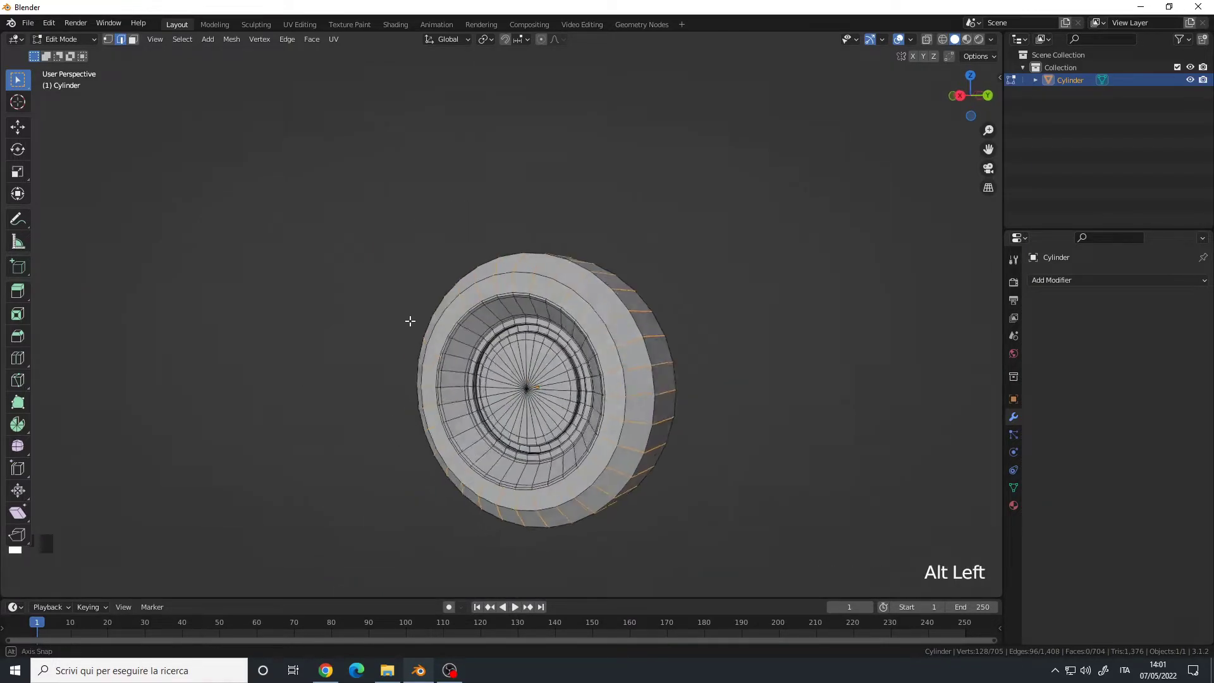
scroll(527, 292, up, 4)
mouse_move(528, 293)
alt+mouse_down()
mouse_move(516, 347)
mouse_move(521, 313)
mouse_move(575, 336)
mouse_move(475, 251)
alt+mouse_up()
alt+middle_click(521, 307)
scroll(521, 327, up, 2)
alt+middle_click(542, 300)
scroll(543, 301, down, 2)
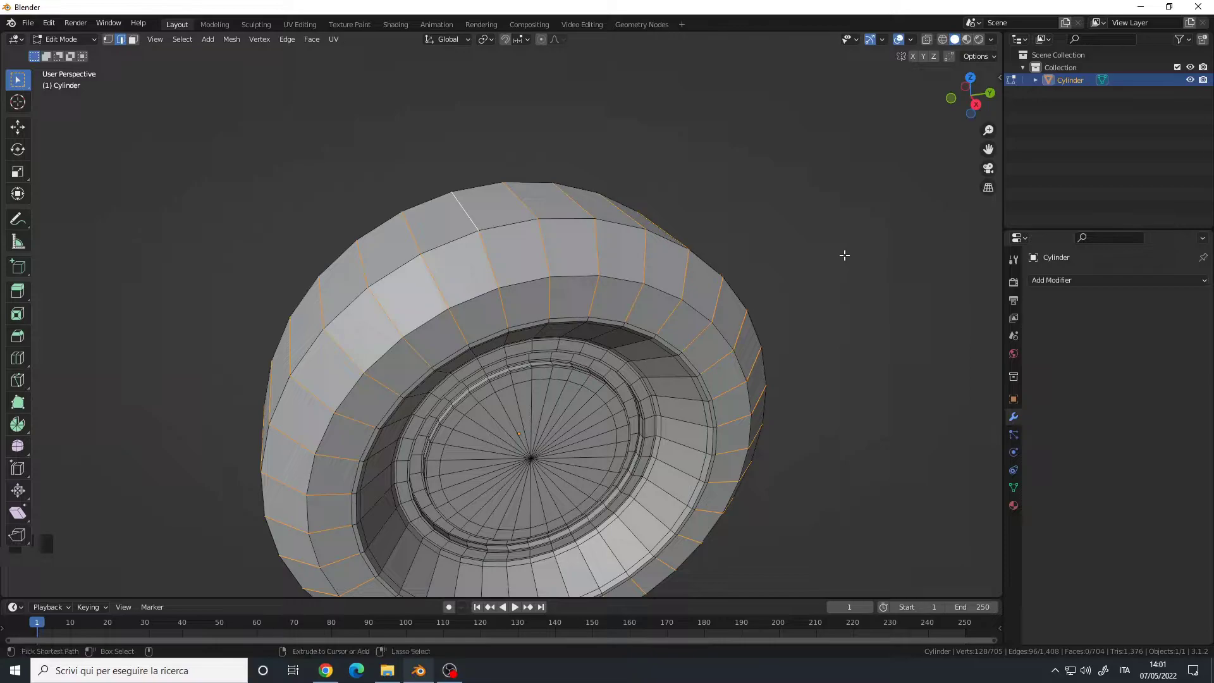
- Ctrl+B bevel the three edge rings into narrow strips, then switch to face select mode
key(ctrl+b)
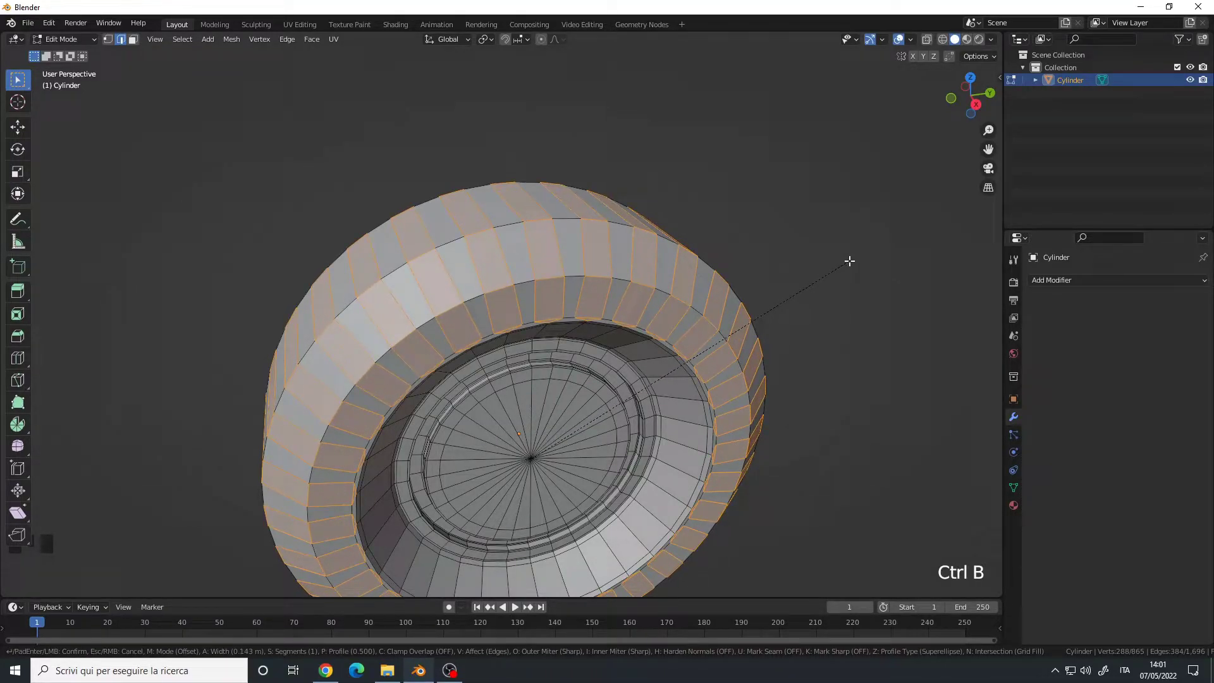
click(849, 261)
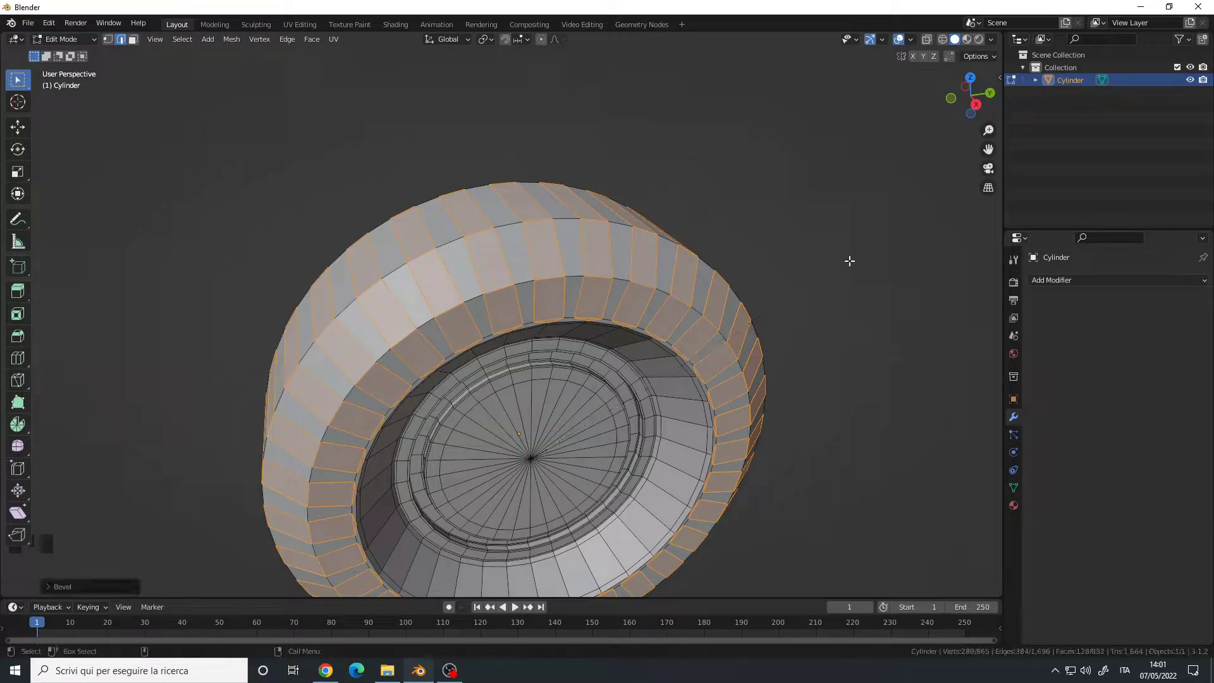
mouse_move(849, 260)
alt+mouse_down()
mouse_move(462, 326)
mouse_move(496, 335)
mouse_move(509, 334)
mouse_move(447, 279)
mouse_move(375, 182)
alt+mouse_up()
alt+middle_click(496, 335)
scroll(531, 345, up, 2)
key(3)
- Select a face path on the outer band, then Select Similar to get every alternating rim face
click(492, 322)
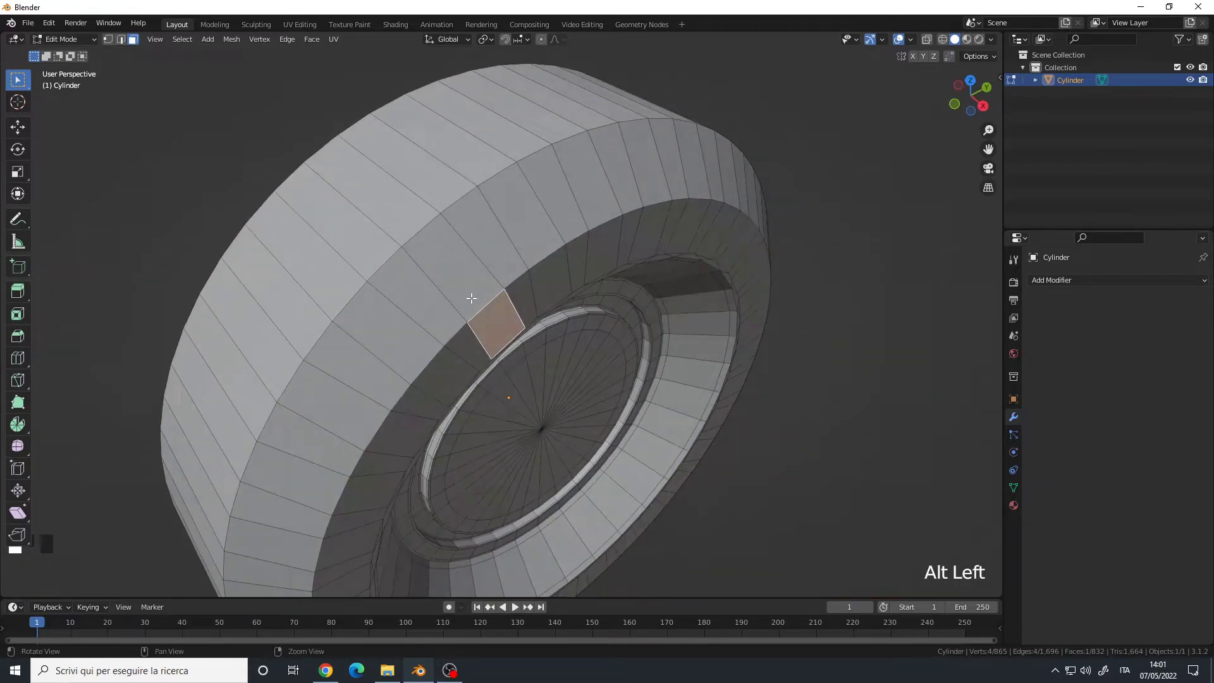
ctrl+click(375, 180)
mouse_move(488, 312)
alt+mouse_down()
mouse_move(503, 322)
mouse_move(493, 319)
mouse_move(523, 217)
alt+mouse_up()
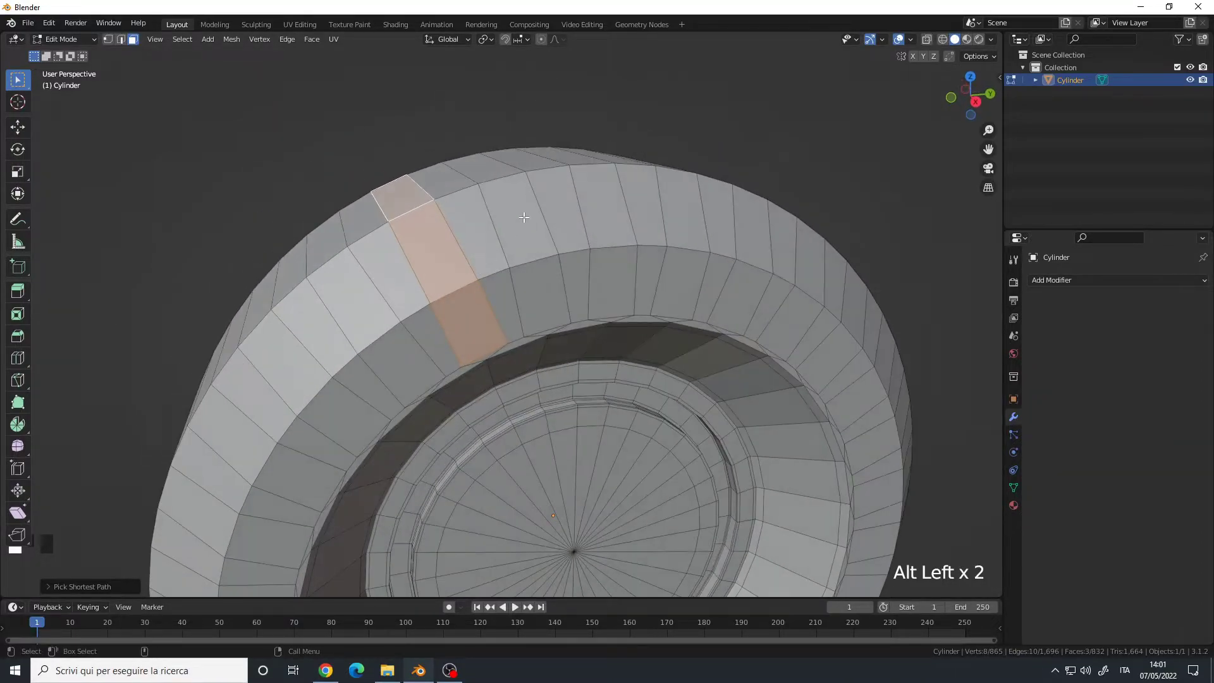
key(q)
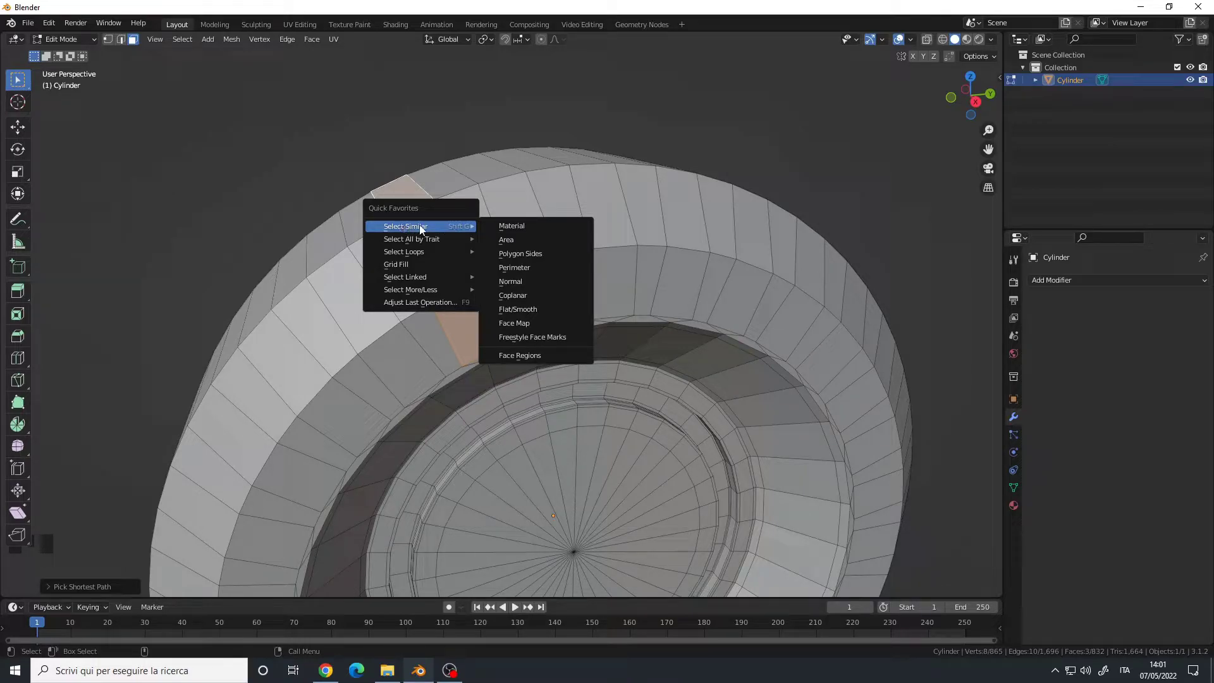
click(529, 266)
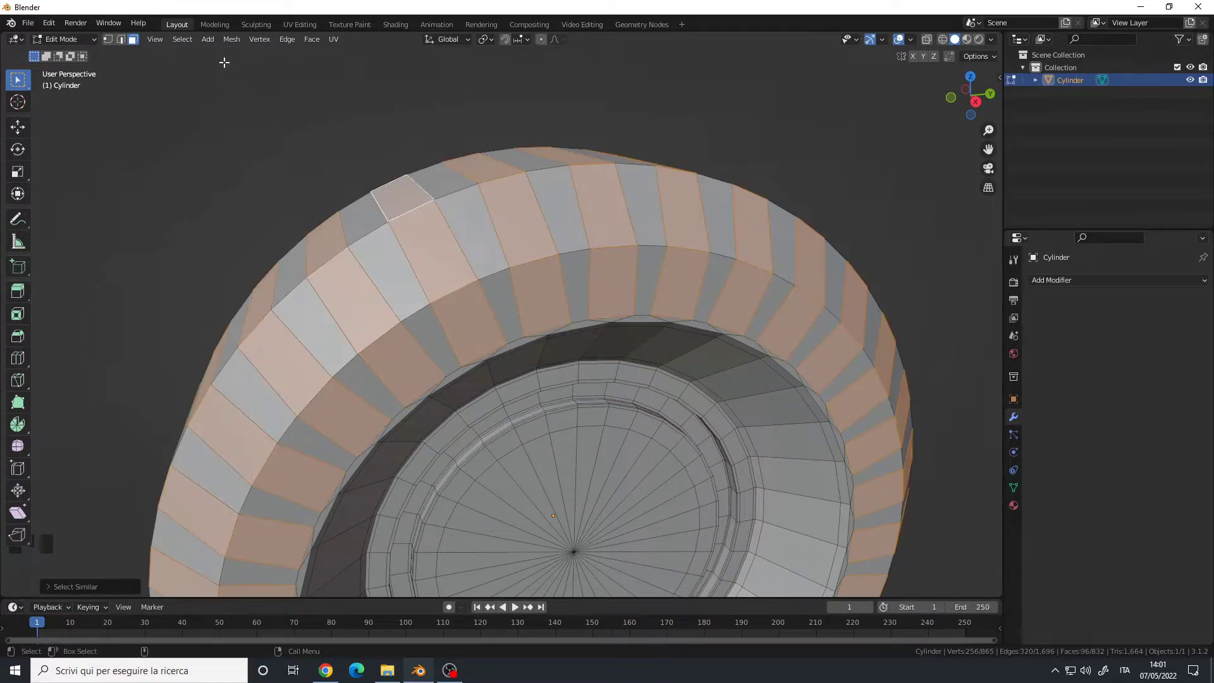
click(182, 39)
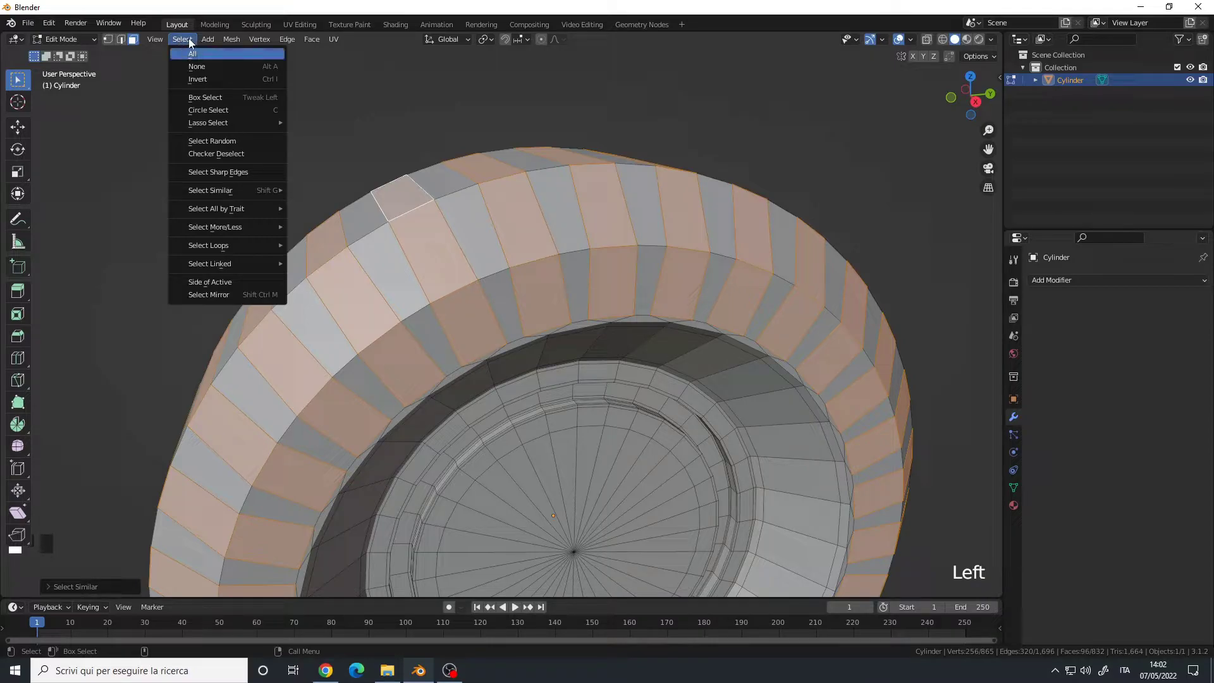
mouse_move(211, 190)
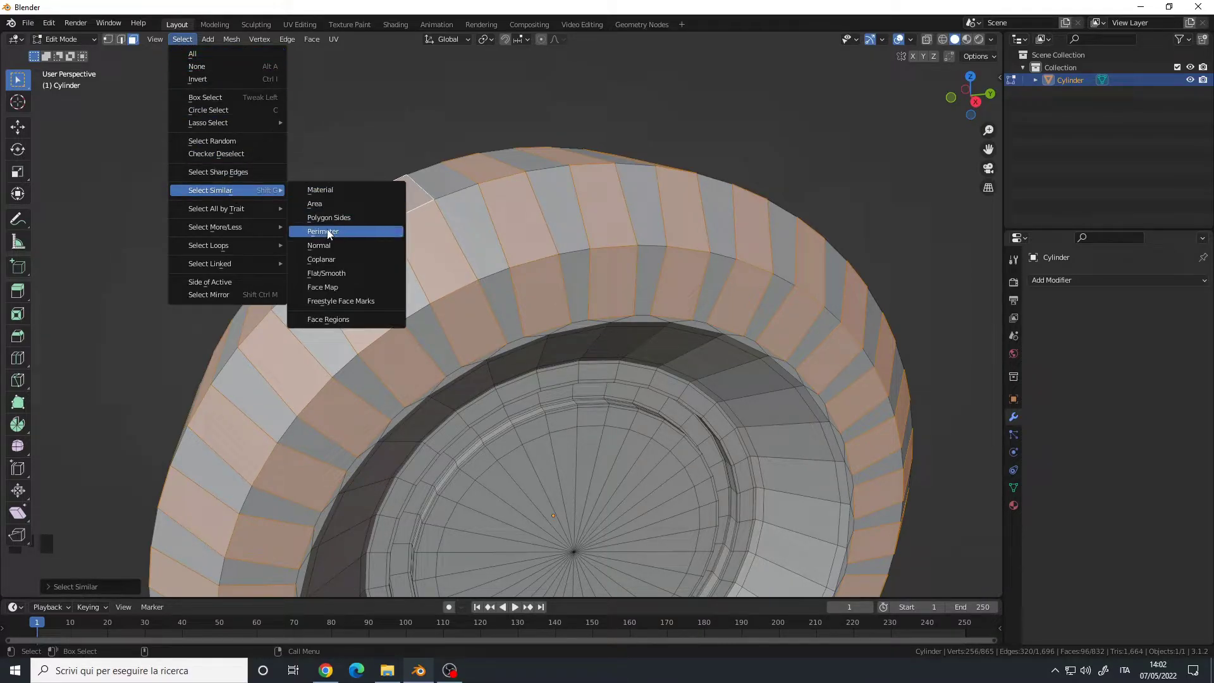
scroll(561, 245, up, 2)
- Extrude the alternating rim faces along their normals into raised blocks, then deselect everything
right_click(560, 245)
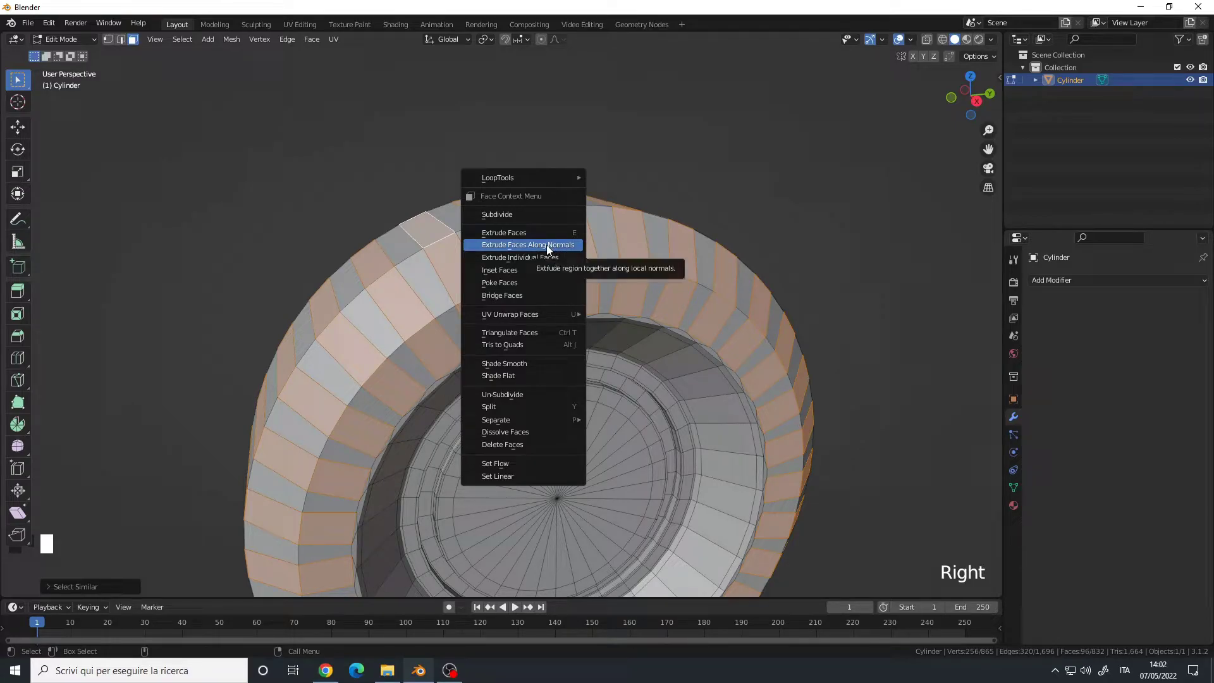
click(547, 245)
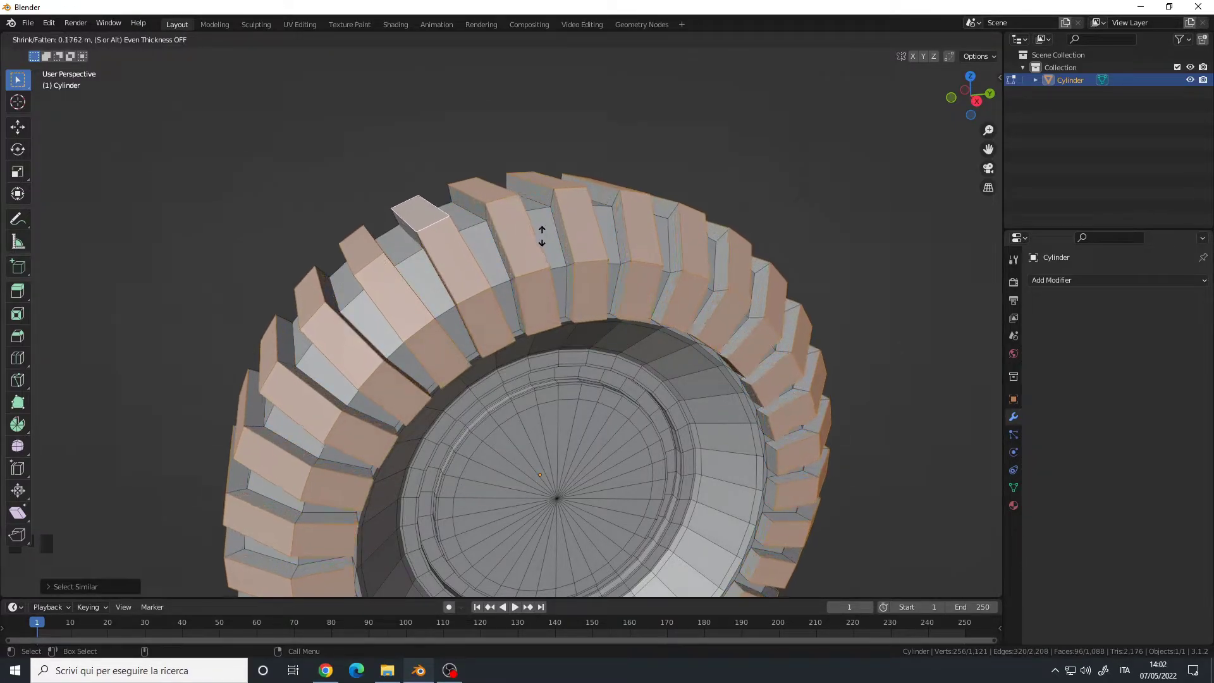
click(541, 235)
key(a)
mouse_move(542, 235)
alt+mouse_down()
mouse_move(463, 302)
mouse_move(488, 293)
alt+mouse_up()
scroll(488, 293, up, 1)
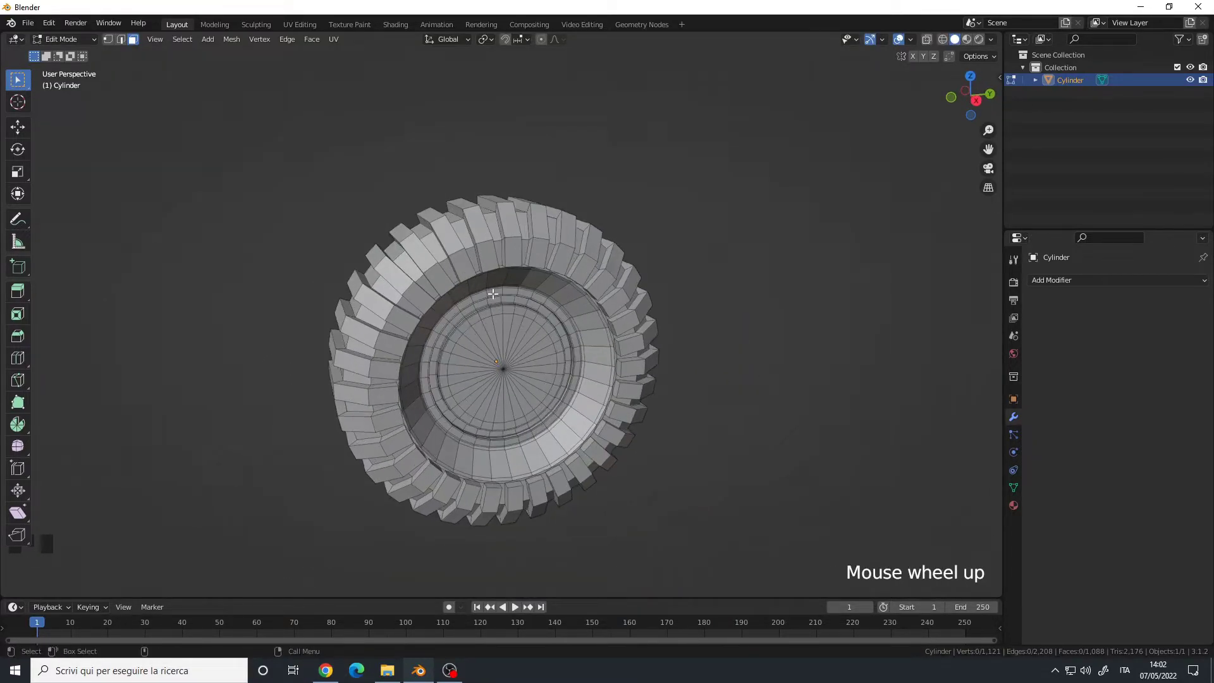
scroll(487, 292, up, 1)
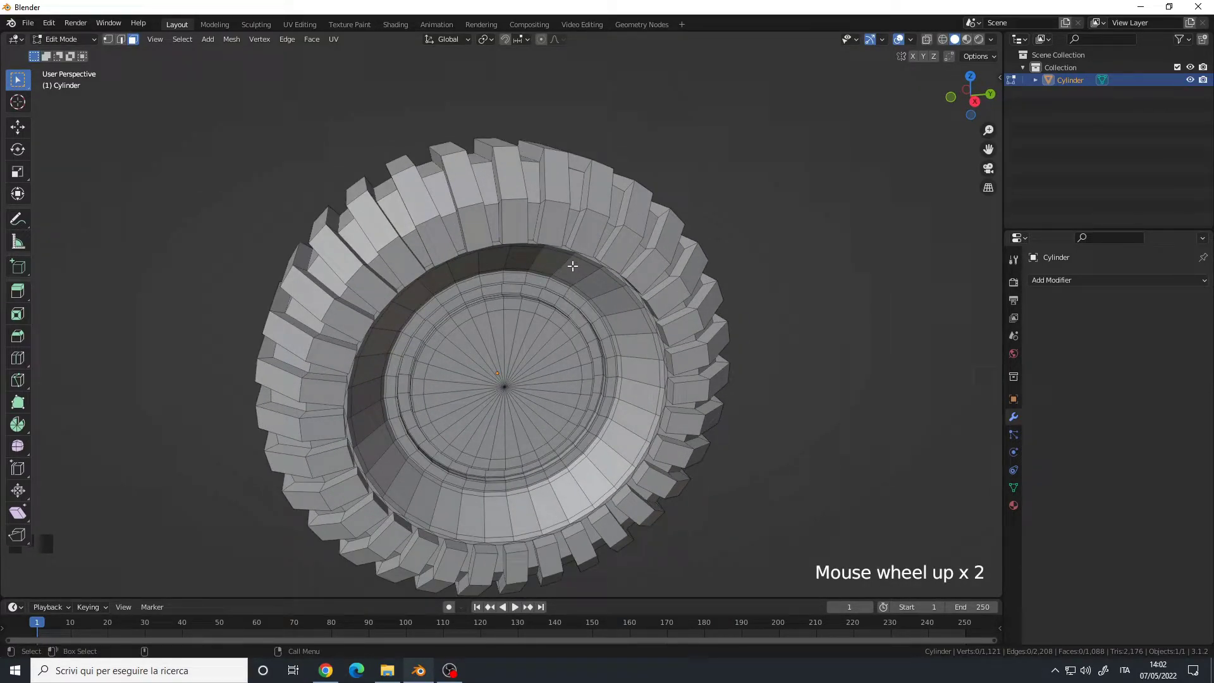
- Select all edges and set their Mean Crease to 0.6 in the sidebar Item tab
key(2)
key(a)
key(n)
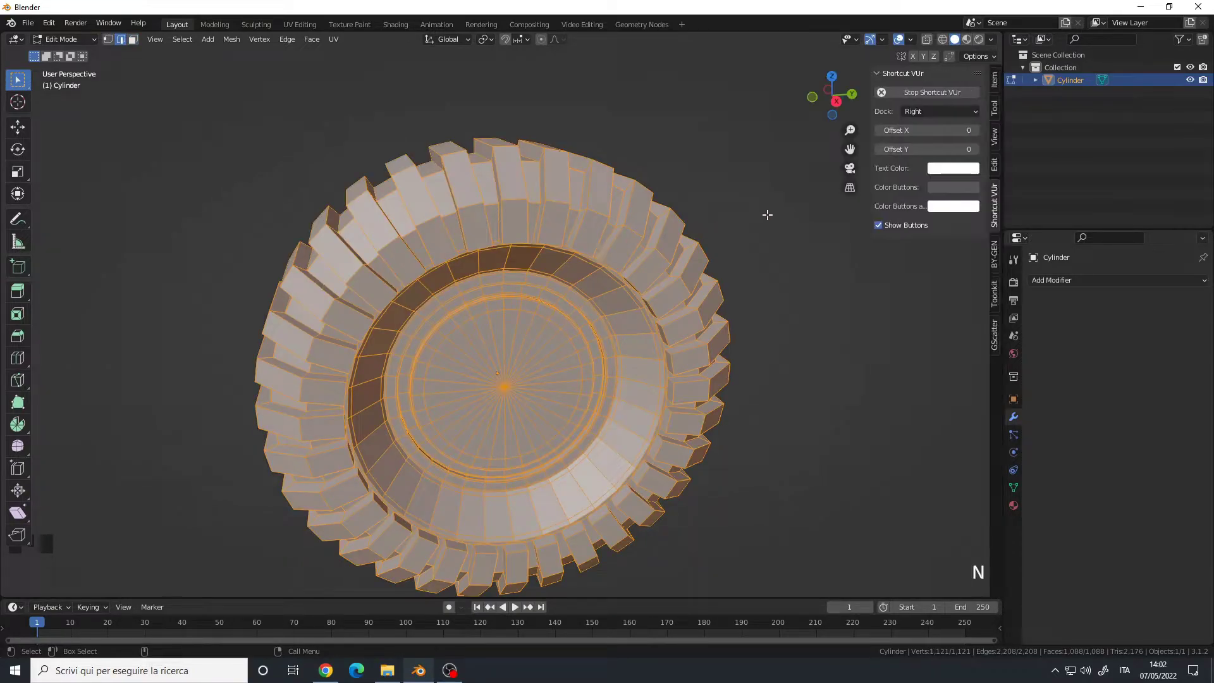
click(994, 84)
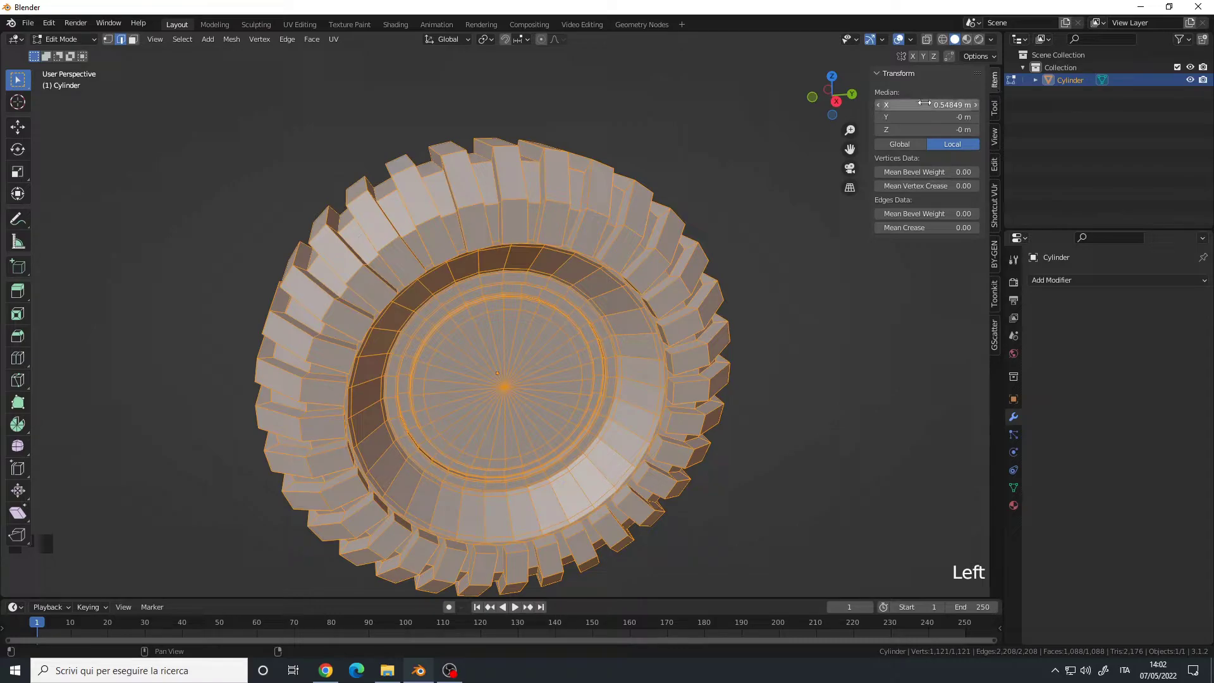
click(920, 229)
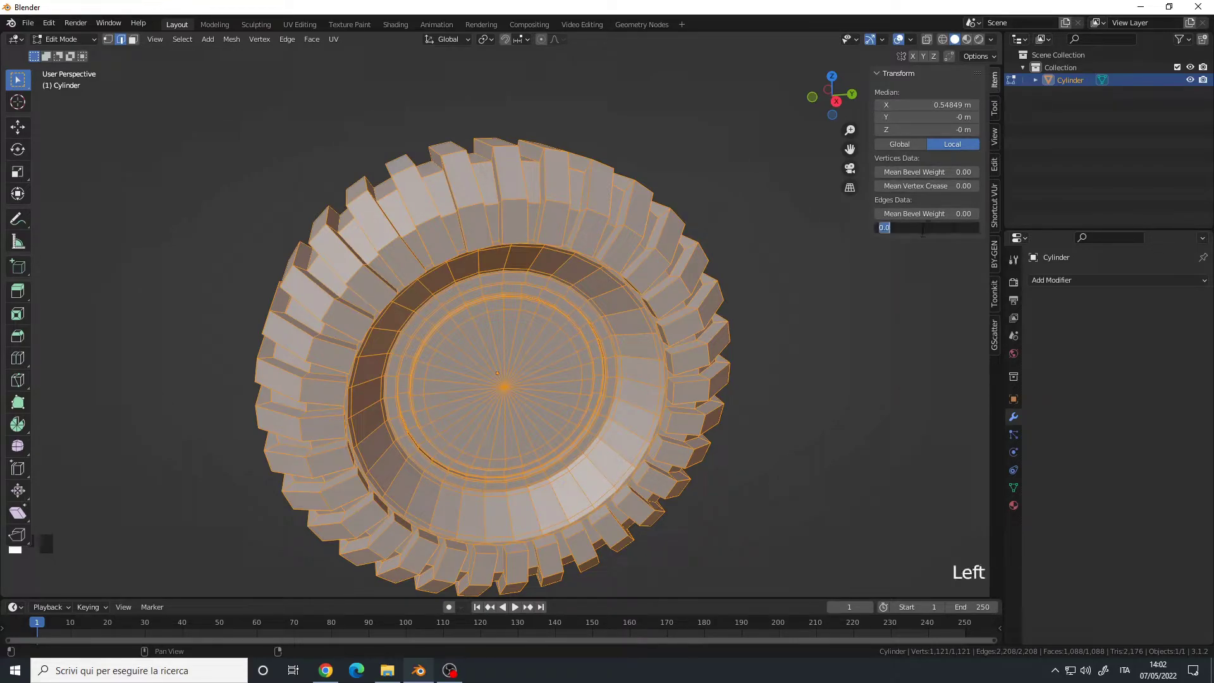
text(0.6)
key(Return)
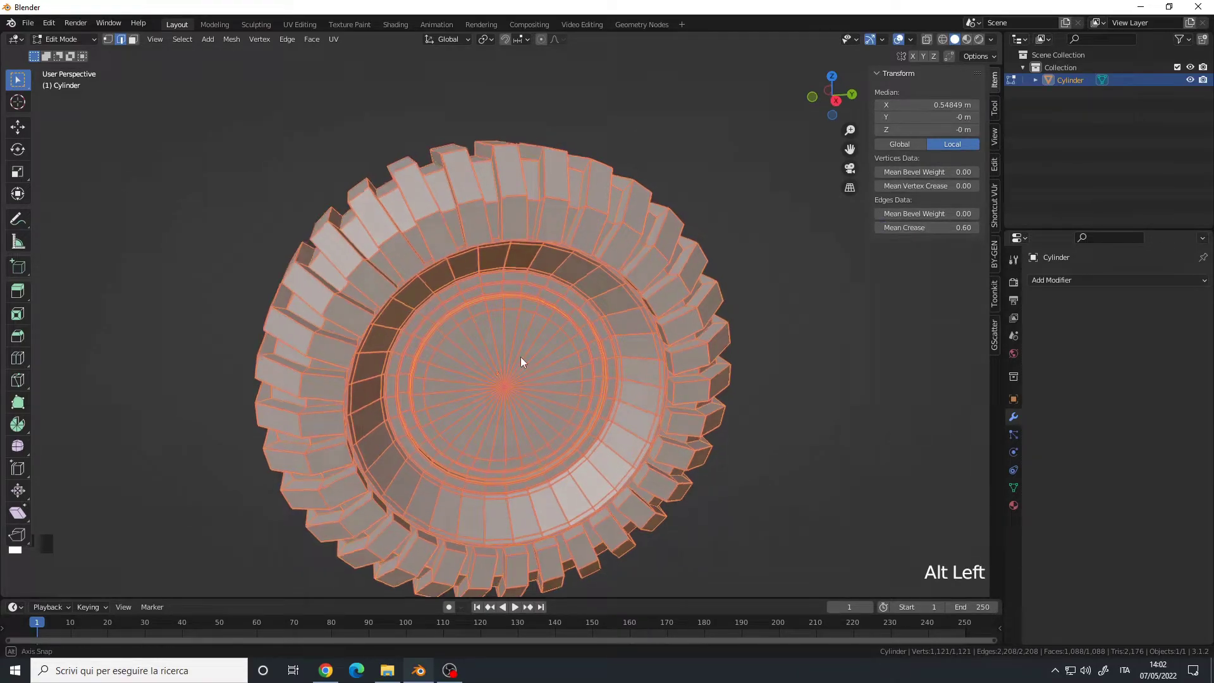
- Reset the hub edges' crease to 0, deselect all, and return to Object Mode
mouse_move(521, 357)
alt+mouse_down()
mouse_move(508, 364)
mouse_move(569, 313)
alt+mouse_up()
key(ctrl+KP_3)
key(ctrl+KP_Add)
alt+middle_click(575, 275)
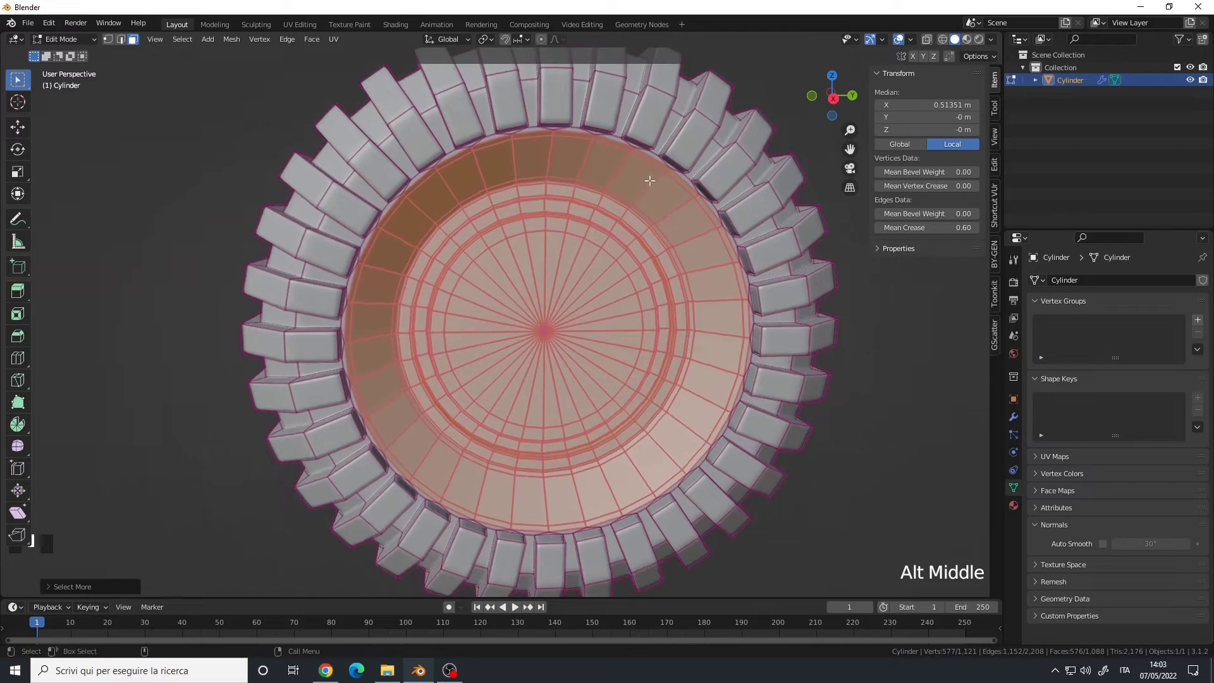
drag(945, 227, 882, 227)
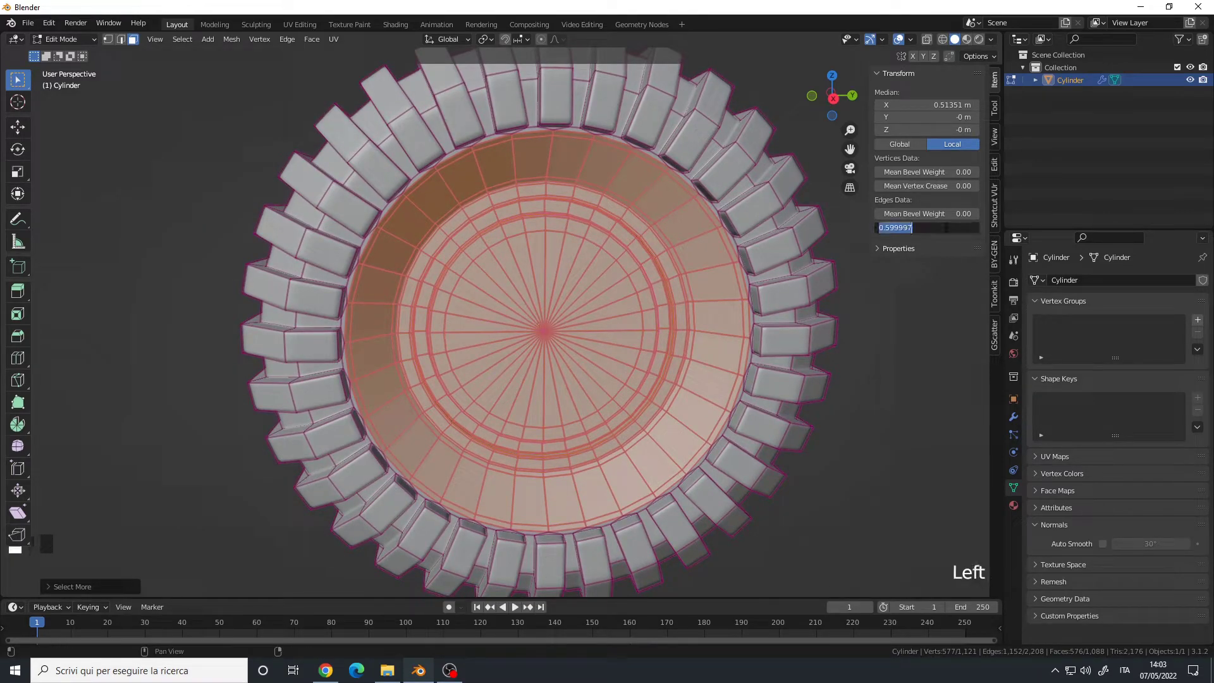
alt+click(555, 263)
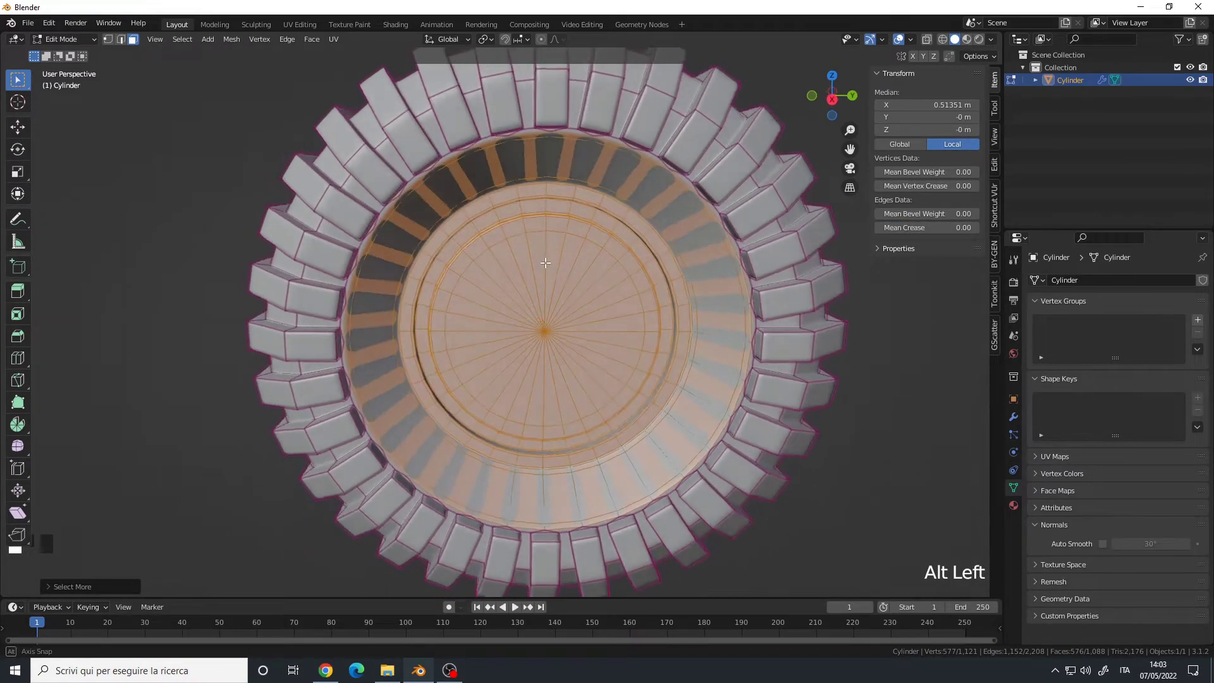
key(a)
alt+drag(555, 264, 558, 274)
key(Tab)
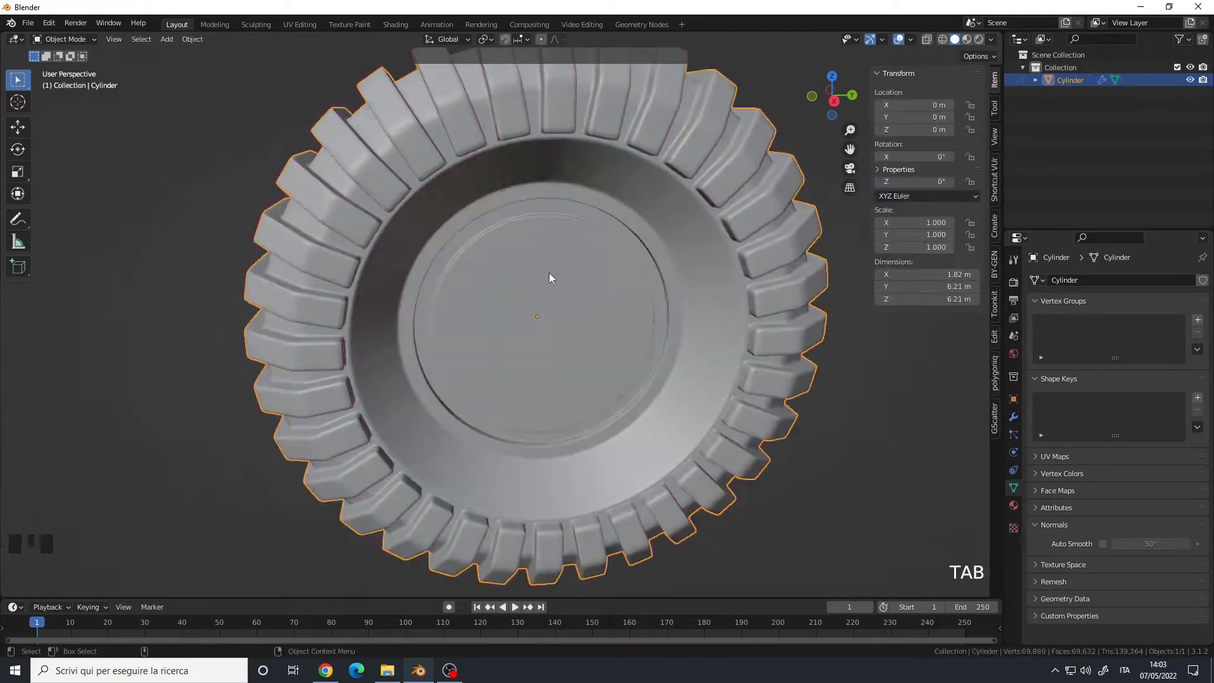
- Inspect the smoothed tire from several angles, select it, and hide the N sidebar
alt+middle_drag(557, 270, 563, 291)
mouse_move(563, 291)
alt+mouse_down()
mouse_move(552, 302)
mouse_move(587, 318)
mouse_move(779, 239)
alt+mouse_up()
alt+drag(473, 321, 545, 334)
middle_drag(545, 334, 531, 310)
mouse_move(531, 309)
alt+mouse_down()
mouse_move(395, 327)
mouse_move(611, 317)
mouse_move(528, 310)
mouse_move(564, 300)
mouse_move(525, 325)
mouse_move(505, 284)
mouse_move(630, 257)
mouse_move(642, 312)
mouse_move(441, 303)
mouse_move(592, 312)
alt+mouse_up()
scroll(592, 307, up, 2)
click(560, 278)
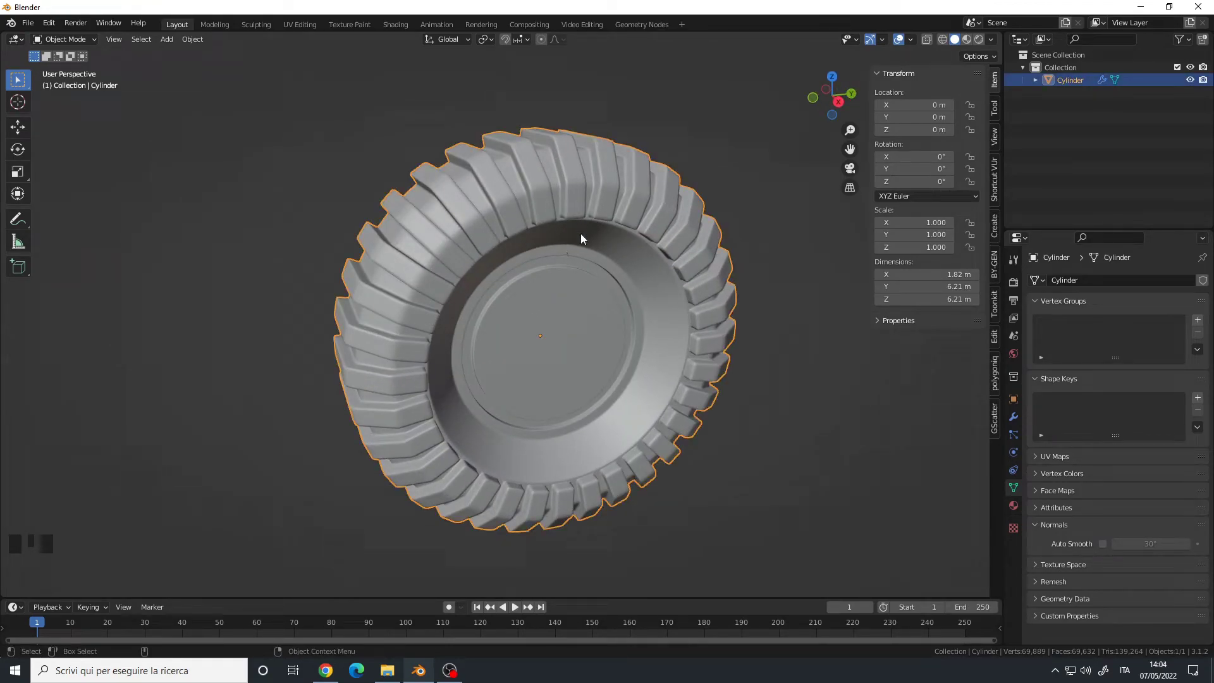
alt+drag(572, 325, 531, 323)
alt+middle_drag(531, 322, 524, 309)
alt+drag(525, 310, 531, 310)
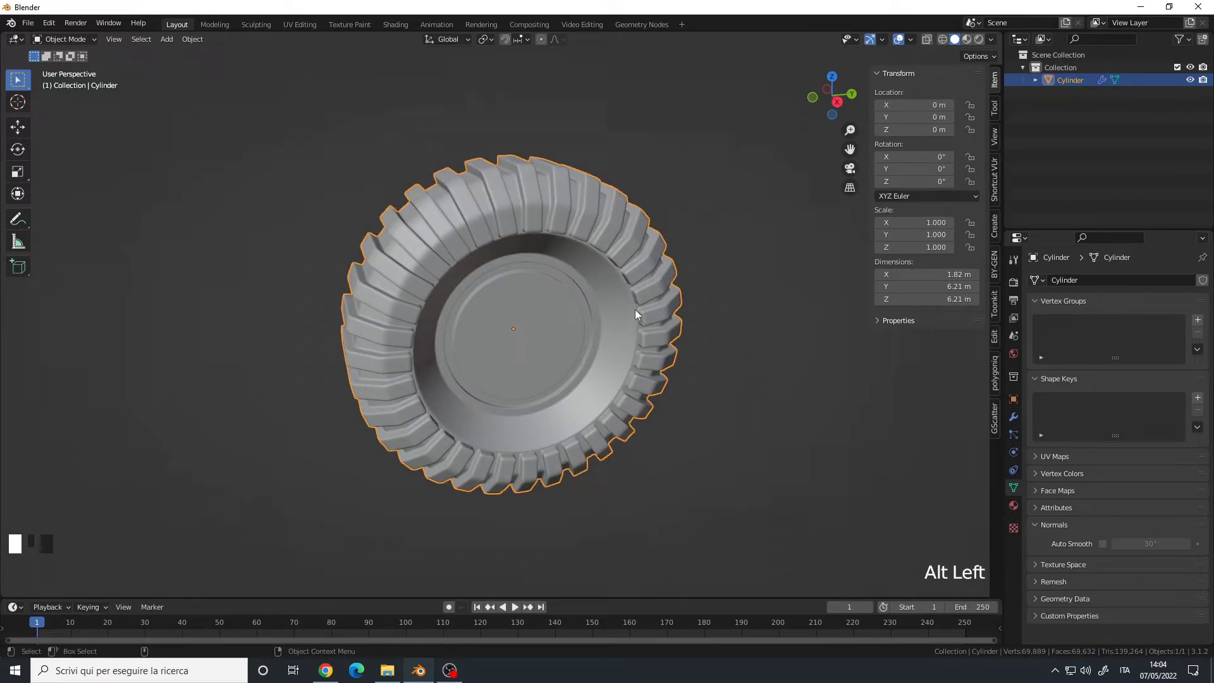
key(n)
mouse_move(539, 343)
alt+mouse_down()
mouse_move(507, 327)
mouse_move(528, 339)
mouse_move(517, 334)
mouse_move(587, 331)
alt+mouse_up()
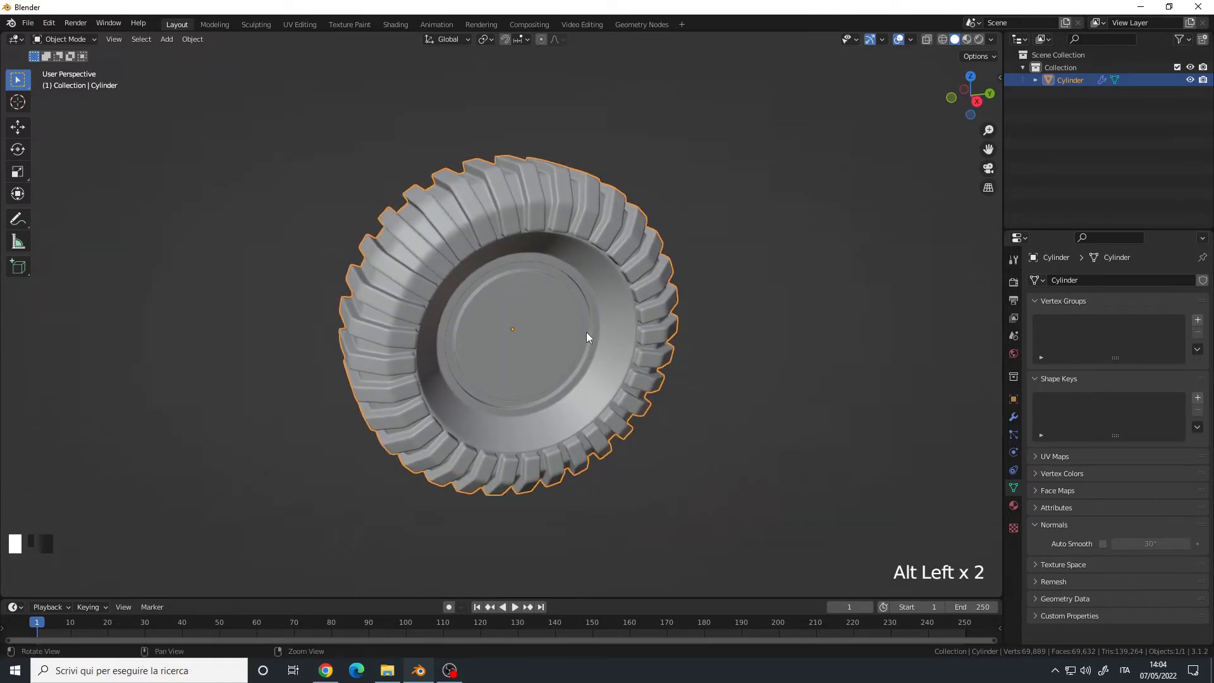